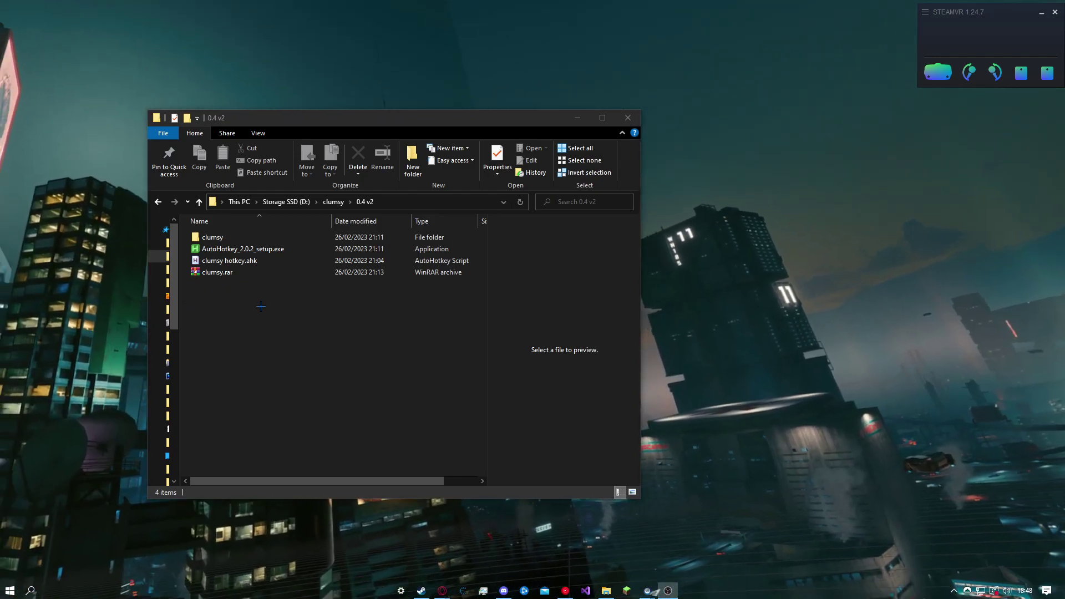
Run clumsy.exe from the clumsy folder, then pick clumsy hotkey.ahk back in 0.4 v2
double_click(213, 237)
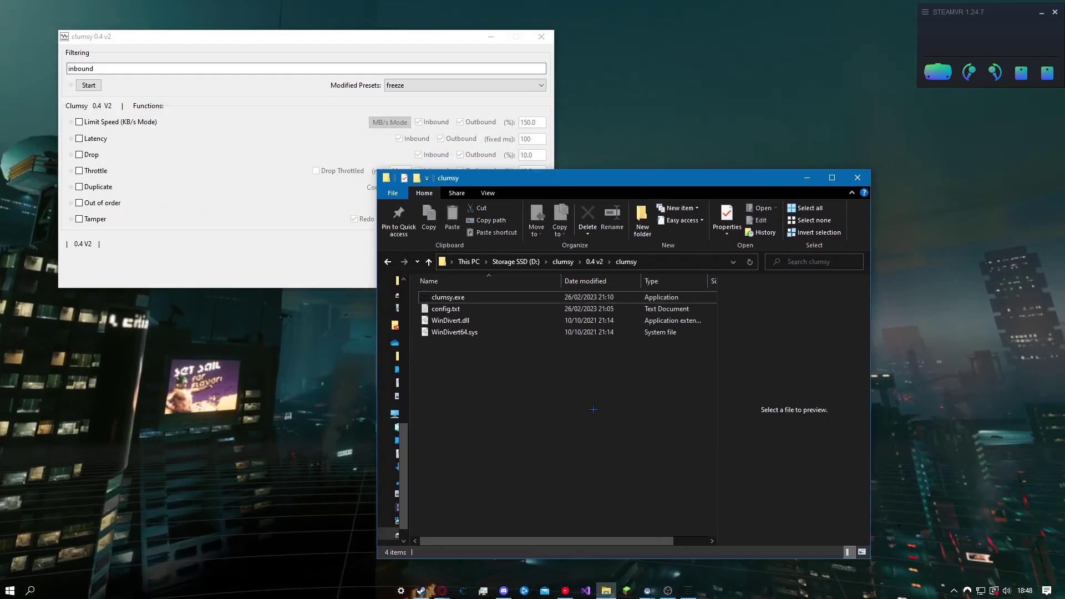
key(BackSpace)
click(453, 321)
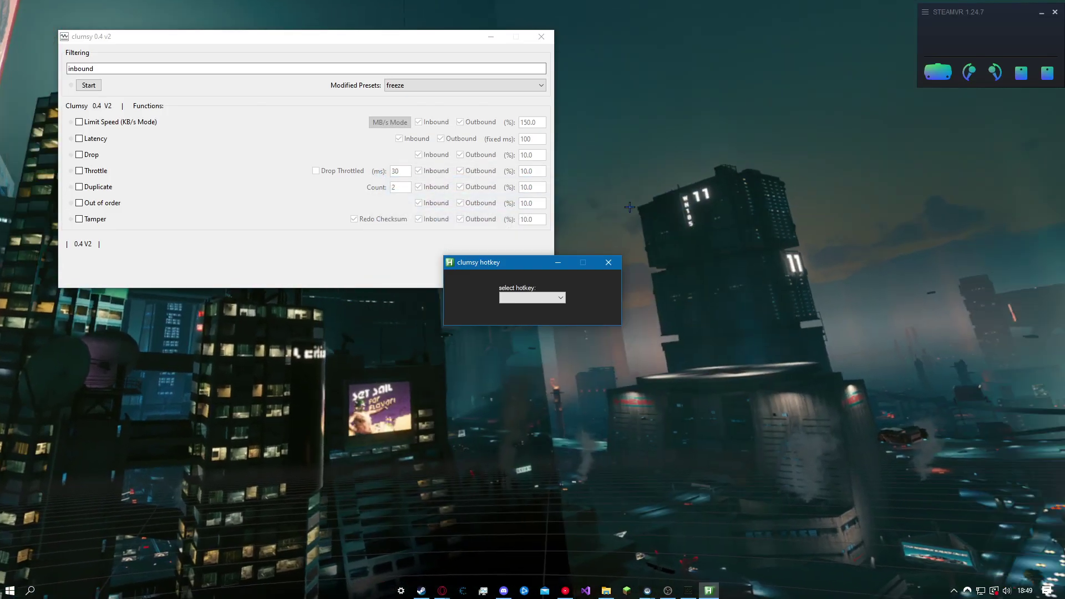
Move the hotkey chooser to the lower left and select F9 as the clumsy hotkey
drag(506, 252, 120, 334)
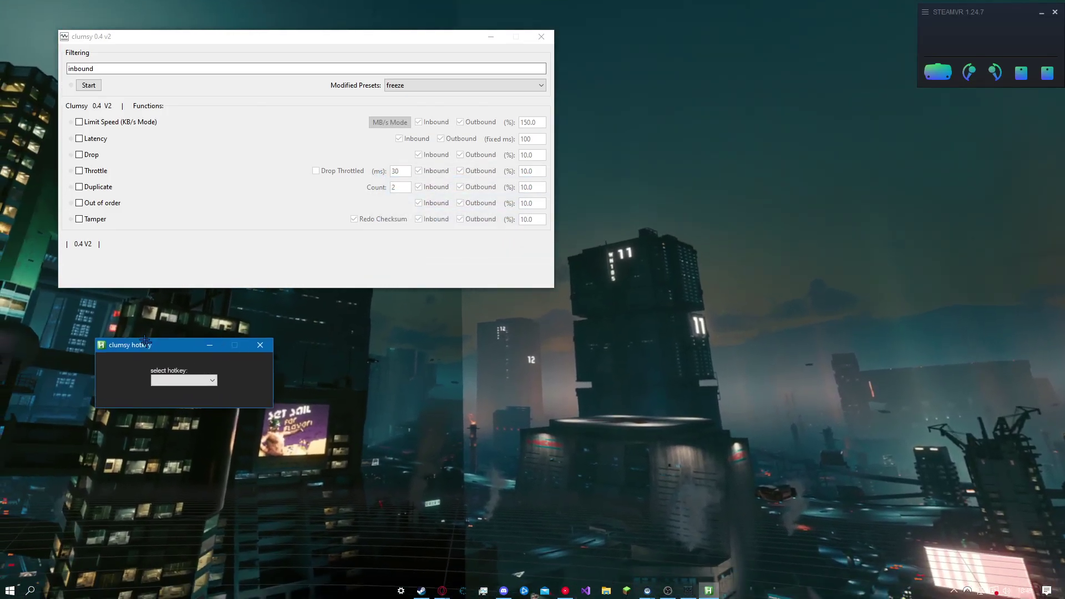
click(167, 368)
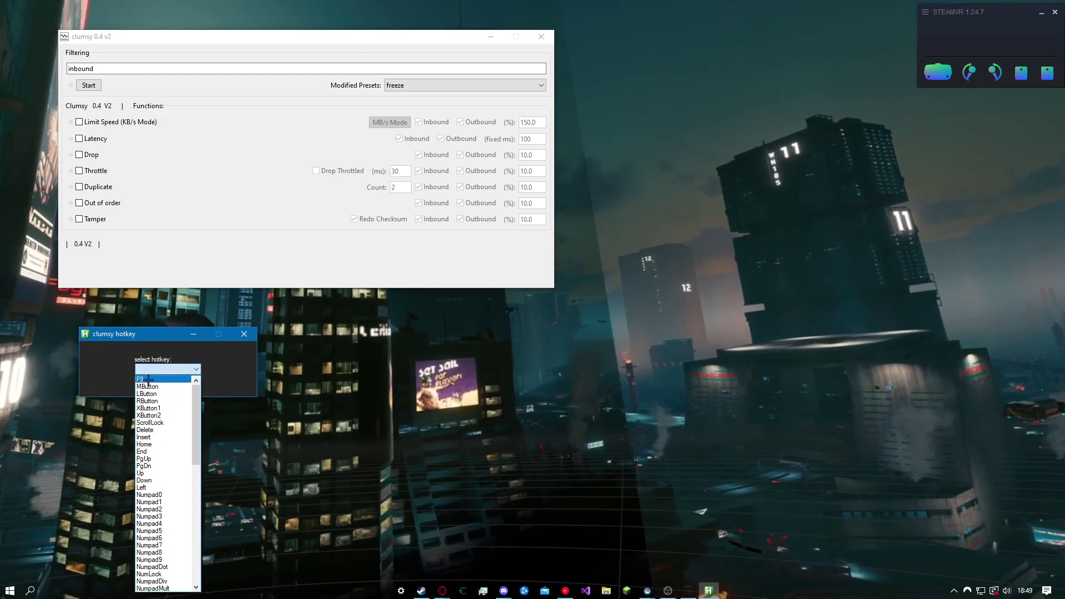
click(167, 334)
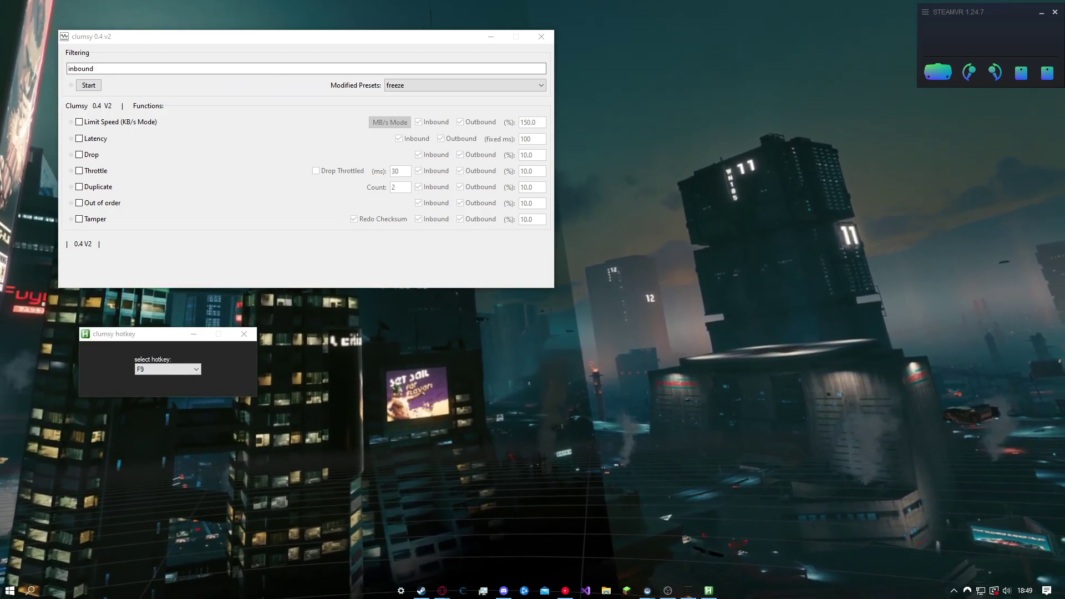
Toggle clumsy filtering with F9 until it ends stopped, then close the active window with Alt+F4
key(F9)
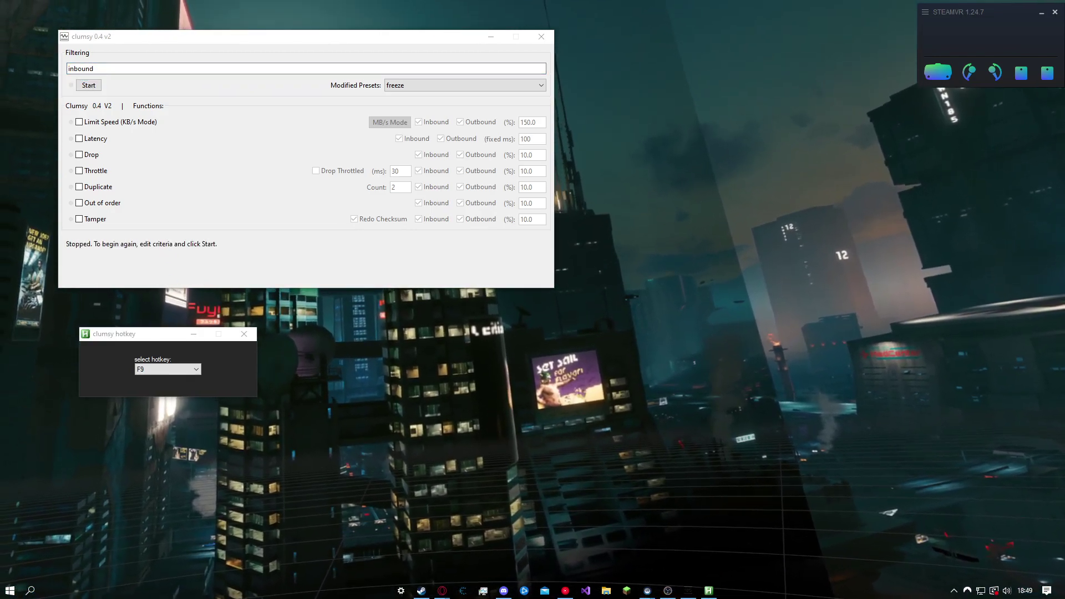
key(F9)
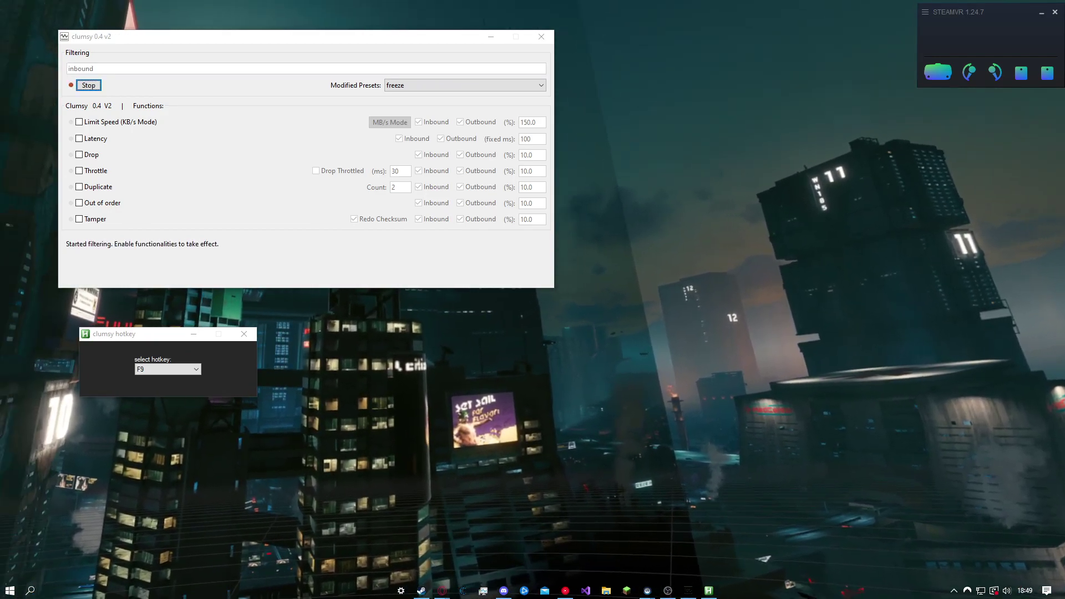
key(F9)
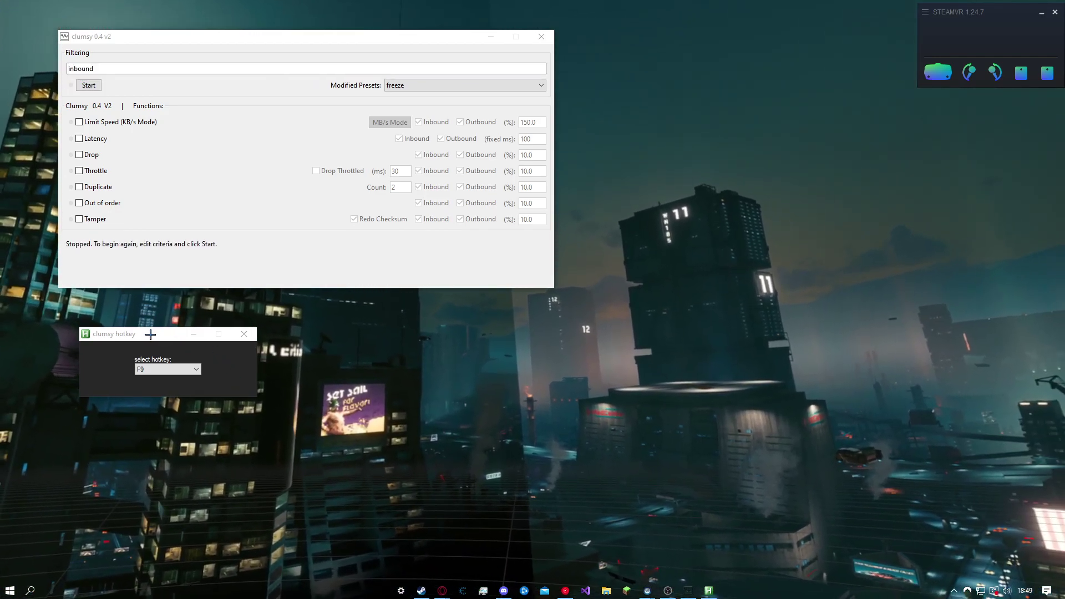
key(alt+F4)
key(alt+F4)
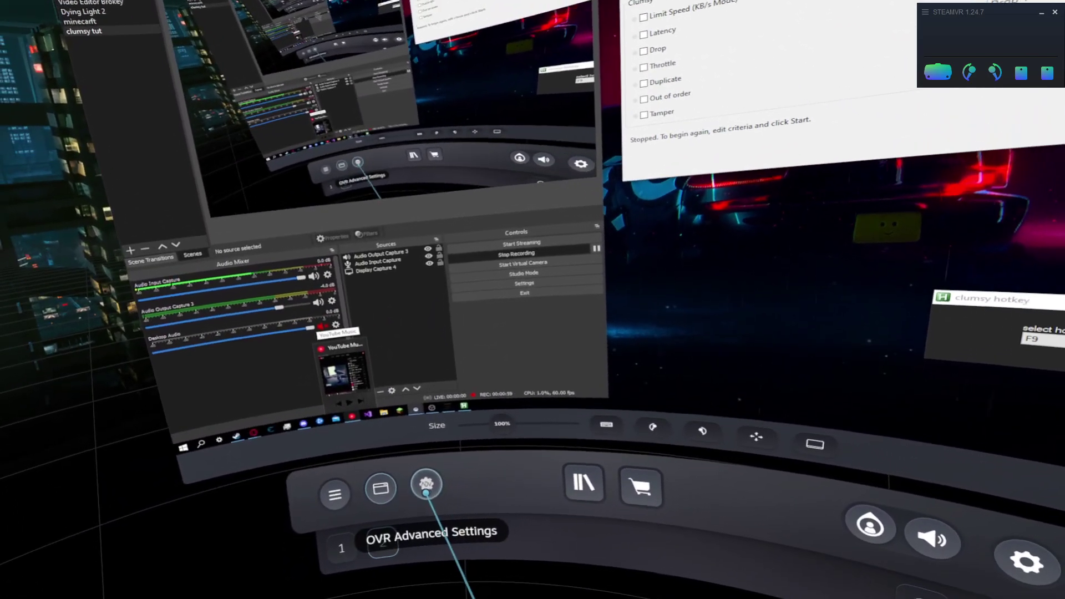
Launch OVR Advanced Settings from the SteamVR dashboard and go to its Bindings editor
click(426, 487)
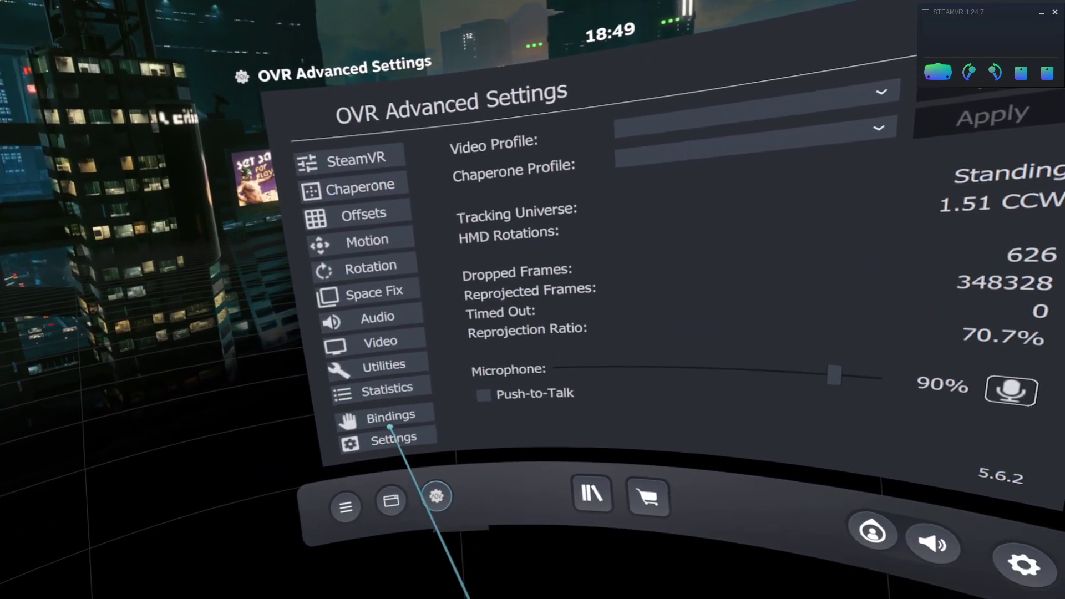
click(369, 409)
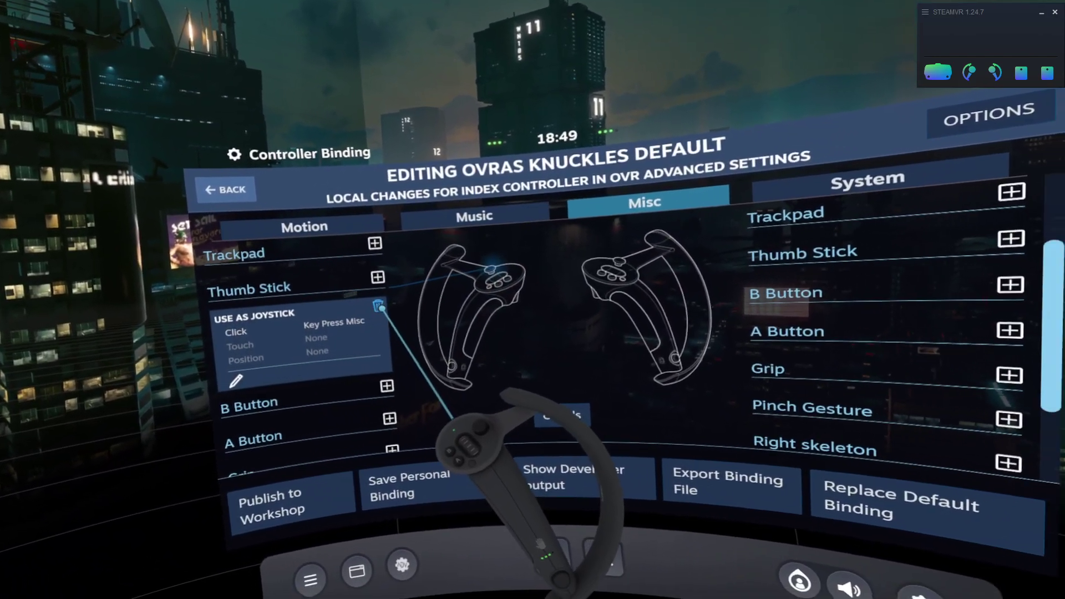
Delete the left Thumb Stick's joystick mode on the Misc tab, leaving it Unused
click(380, 307)
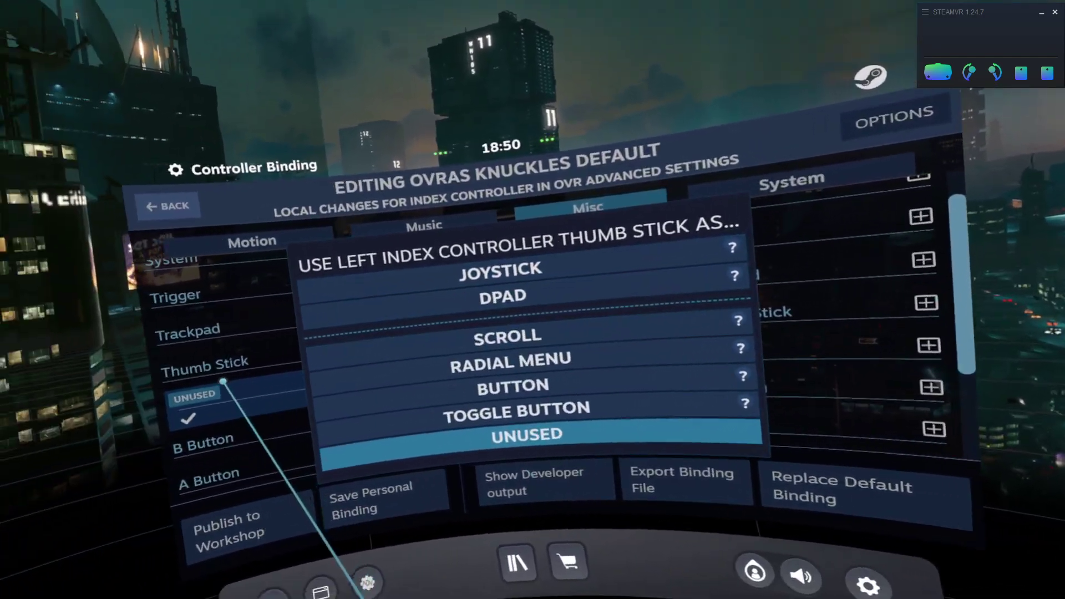
click(223, 381)
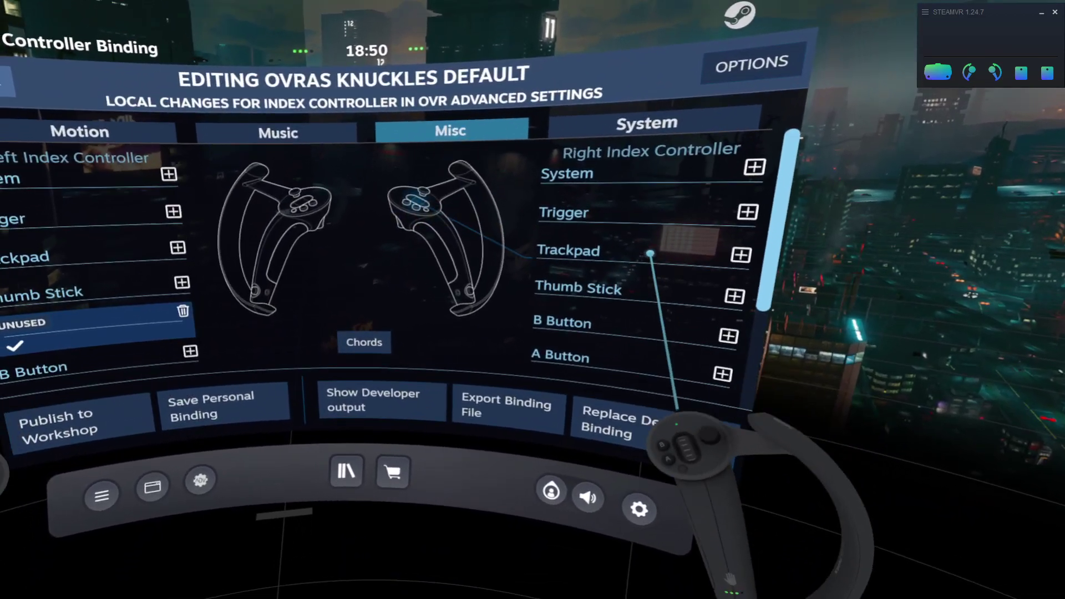
scroll(650, 253, down, 2)
scroll(316, 348, down, 2)
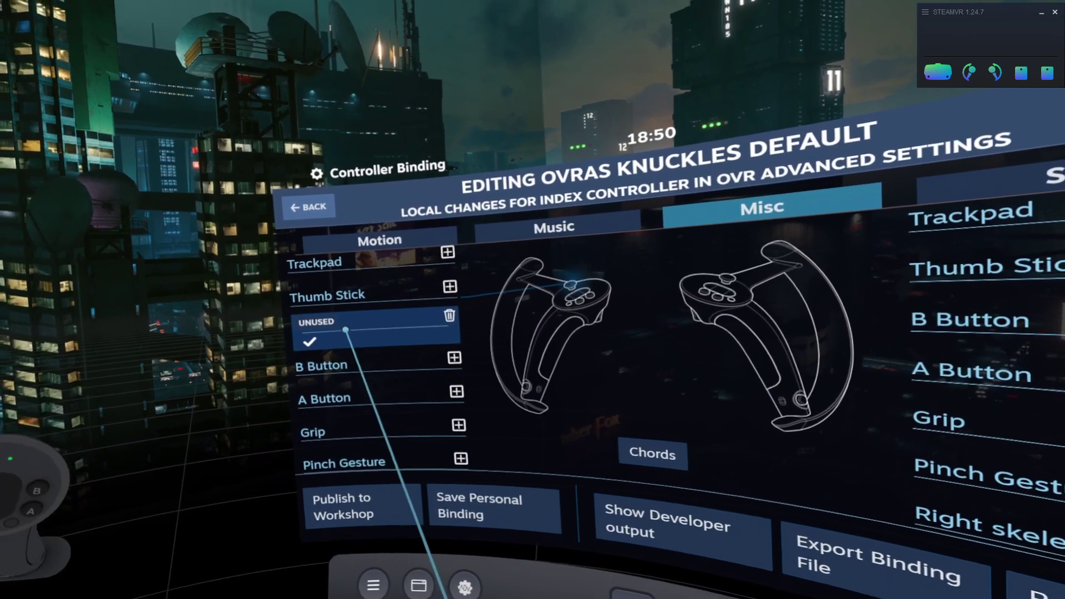
Replace the Unused mode with a Joystick whose click sends Key Press Misc, then show Desktop 2
click(449, 315)
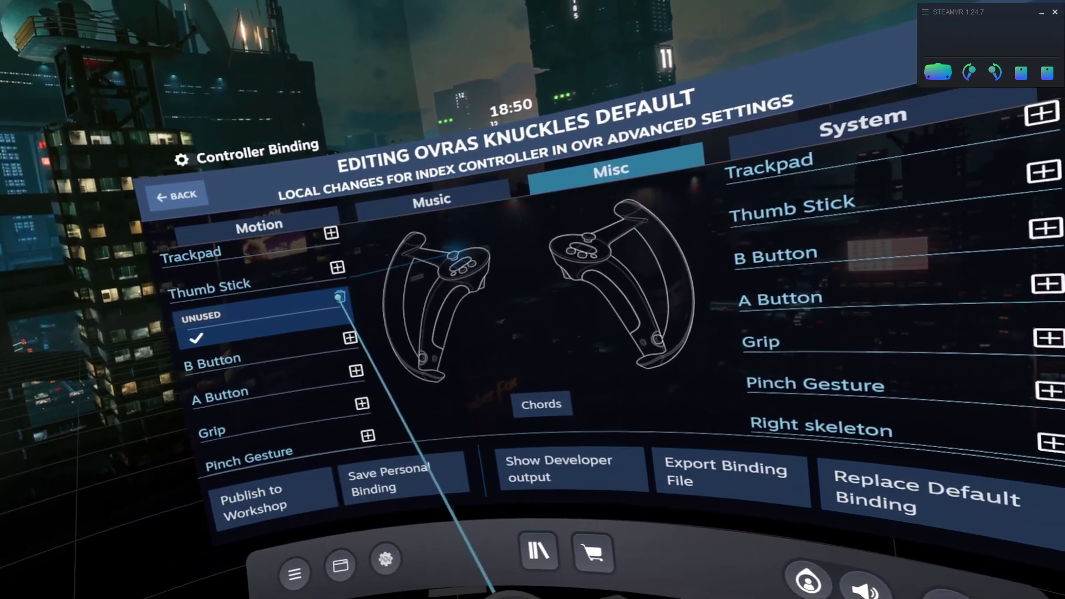
click(342, 293)
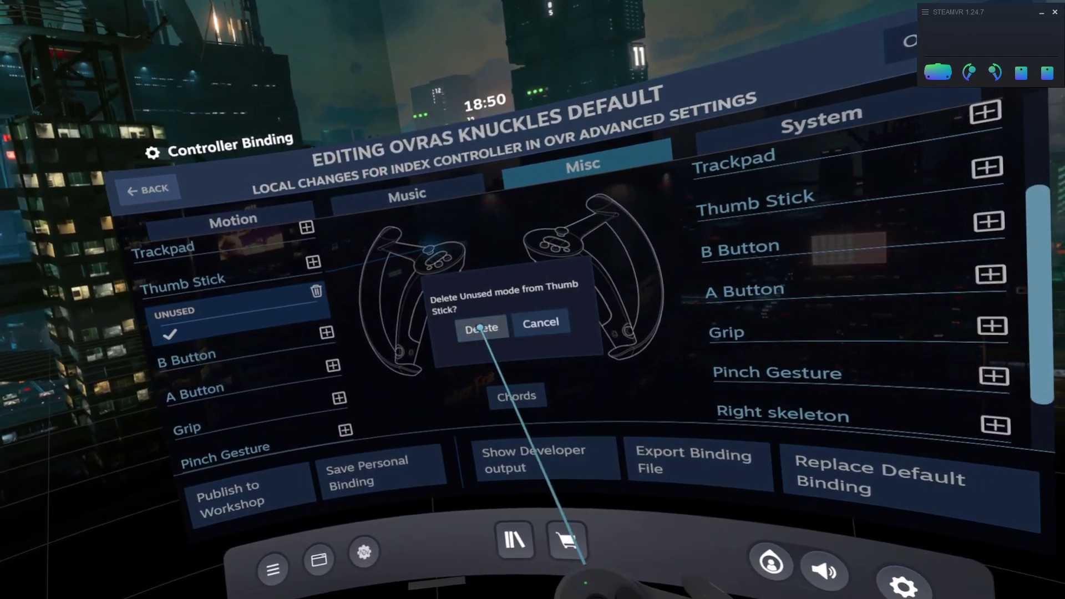
click(481, 335)
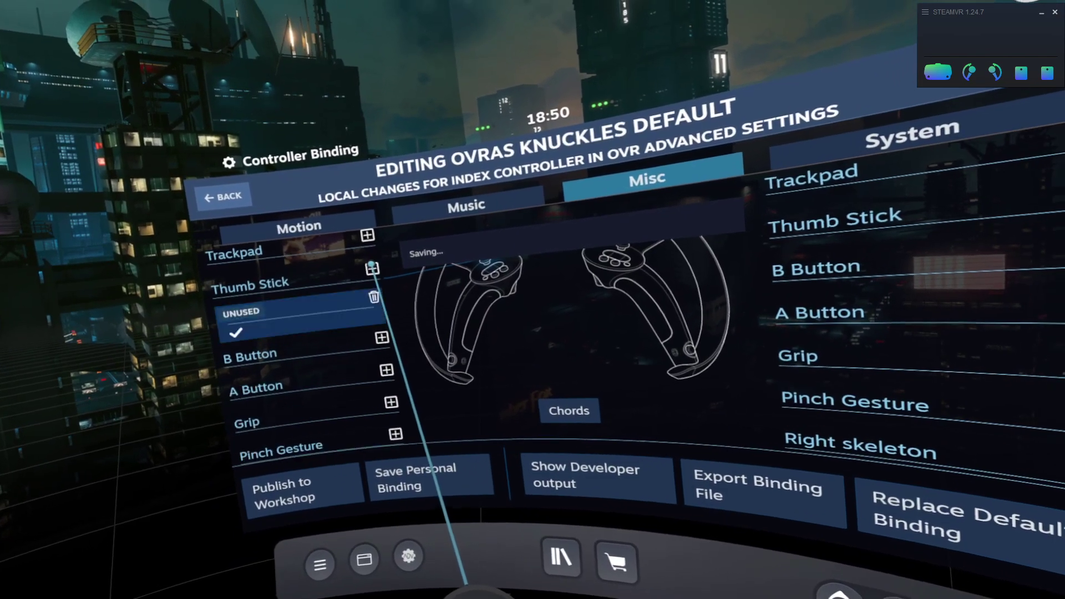
click(373, 269)
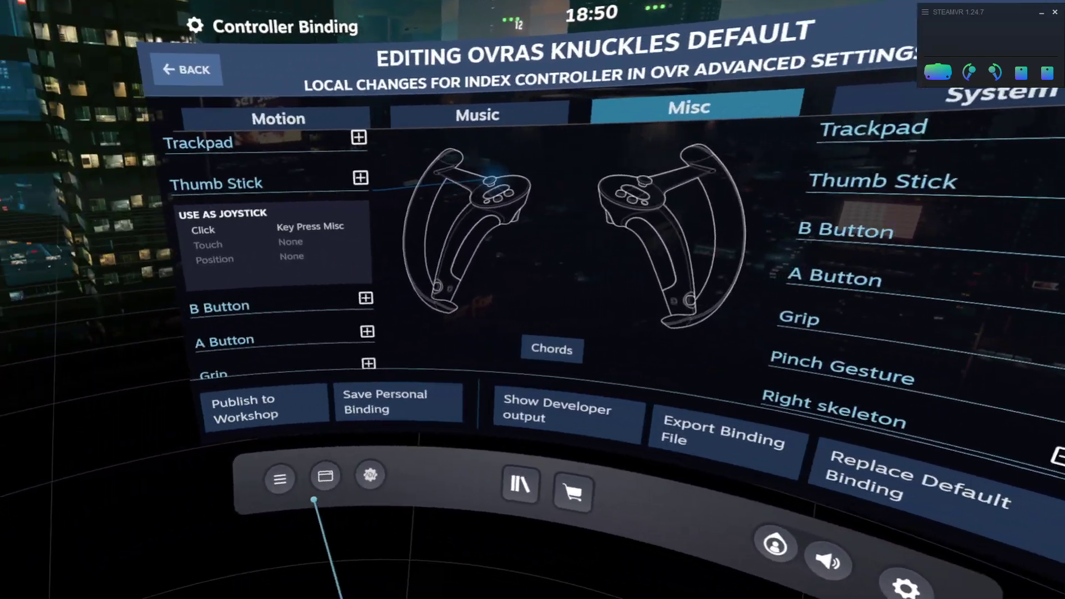
click(325, 475)
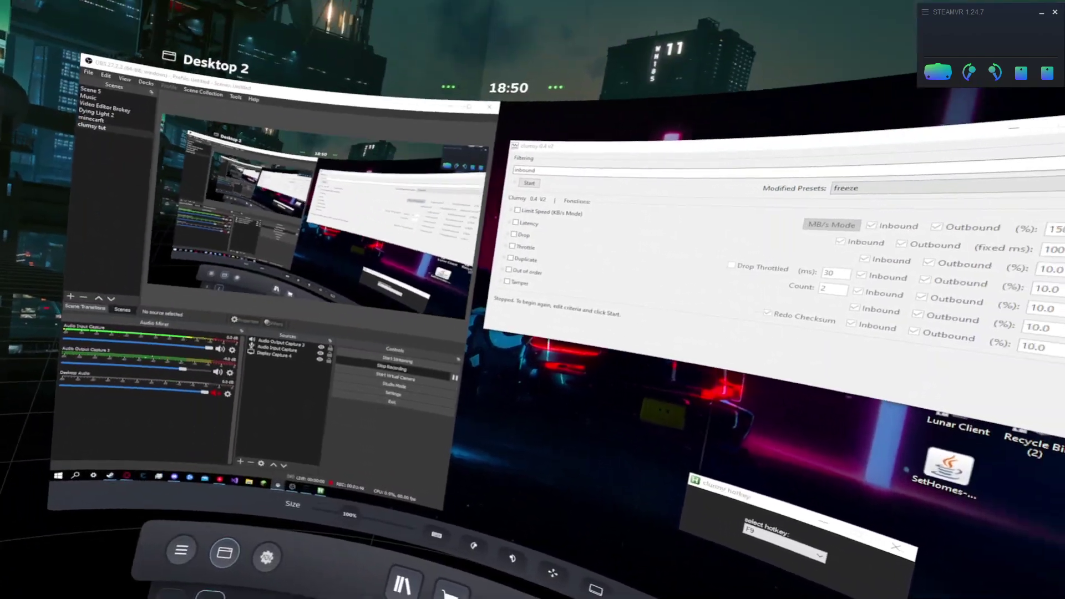
Close the dashboard and switch clumsy on, off, on, off from the thumbstick, ending stopped
key(Escape)
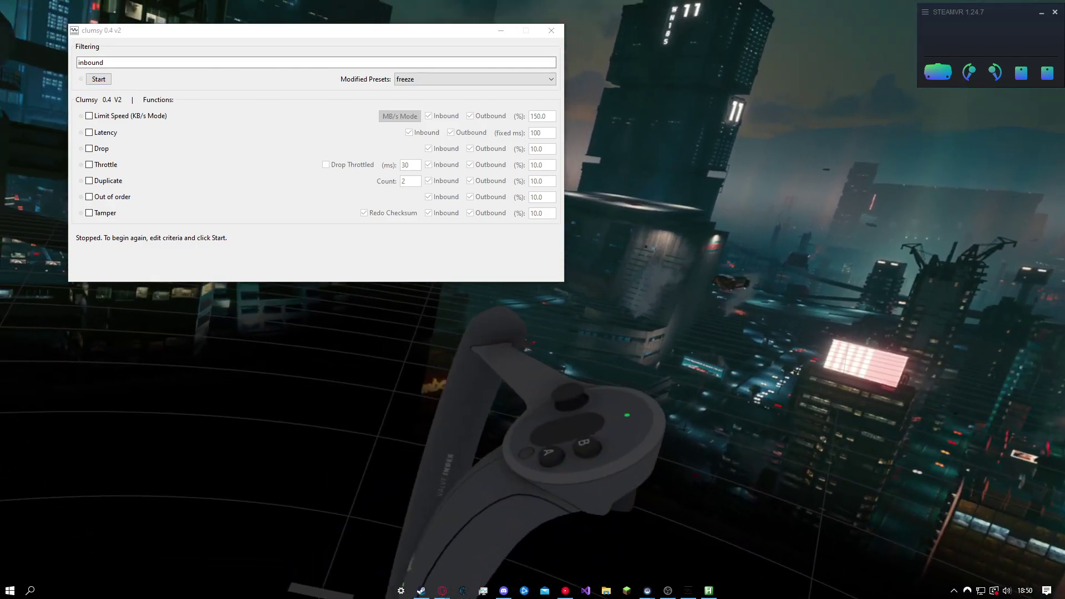
click(99, 78)
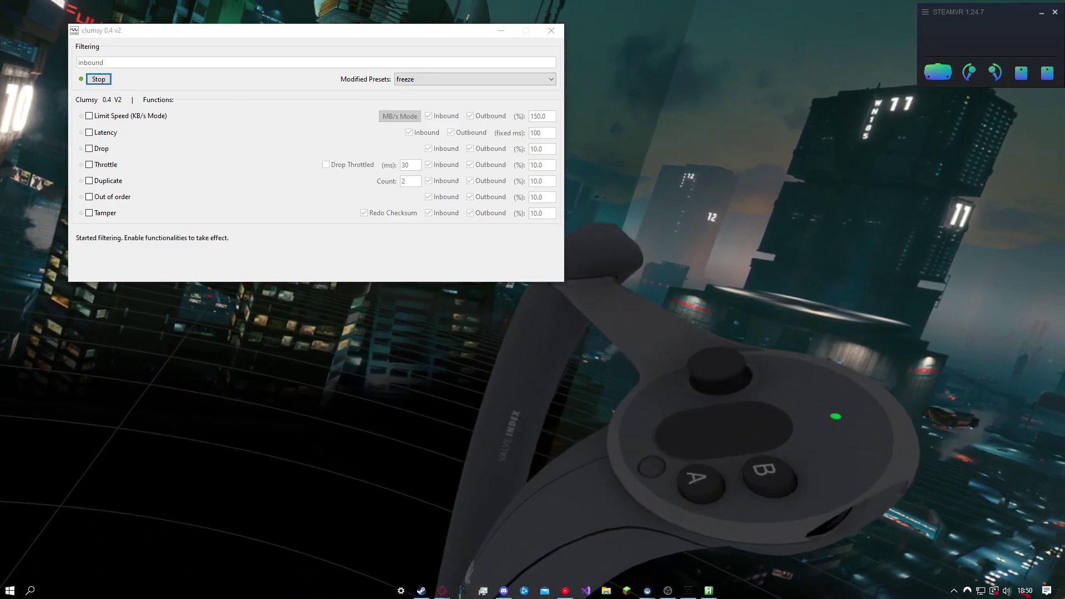
click(99, 79)
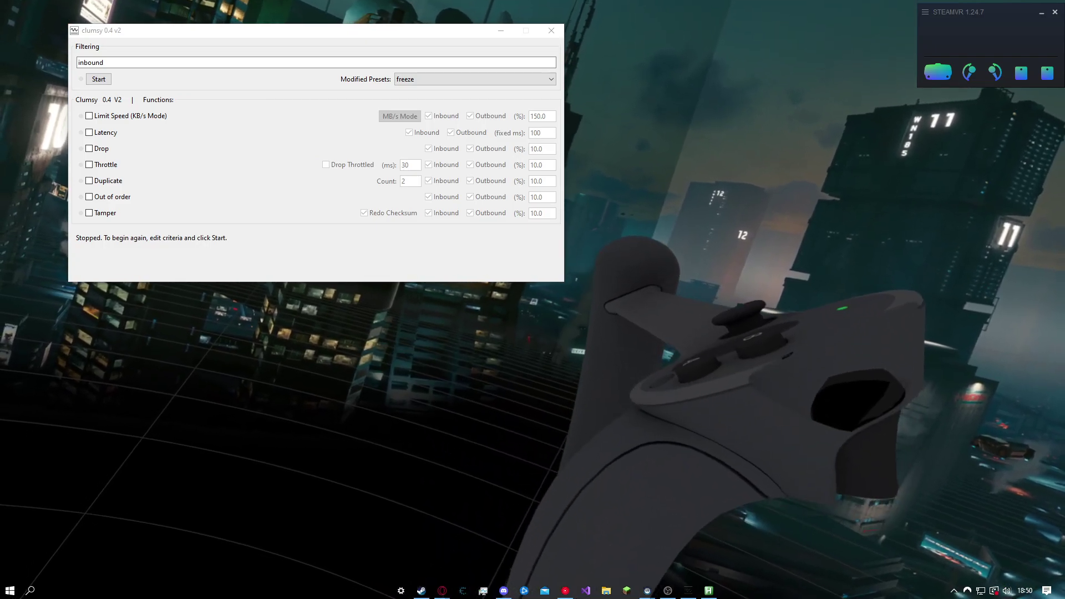
click(98, 78)
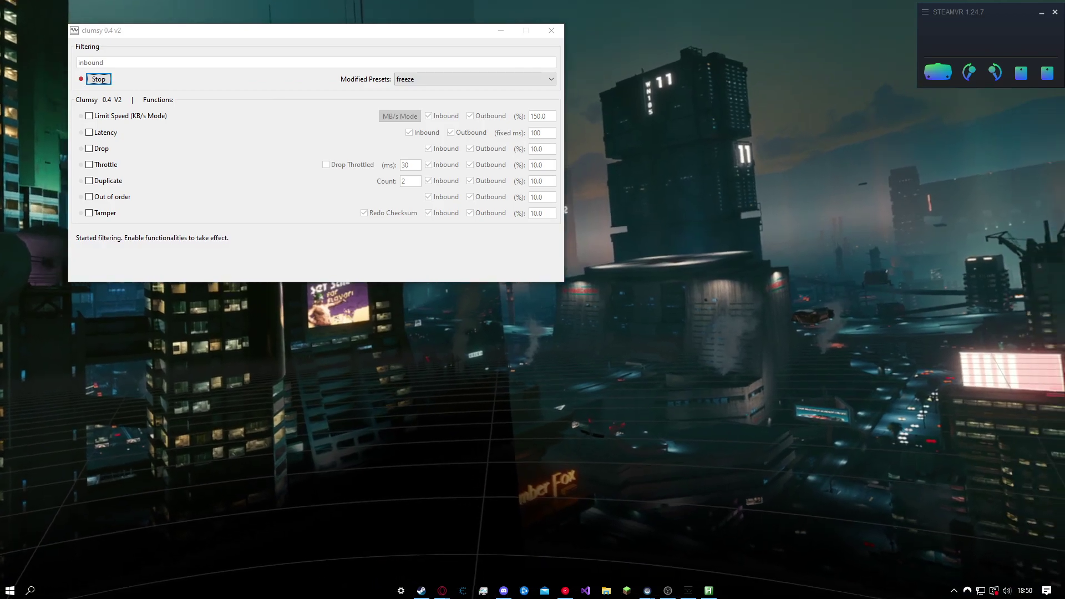
click(98, 79)
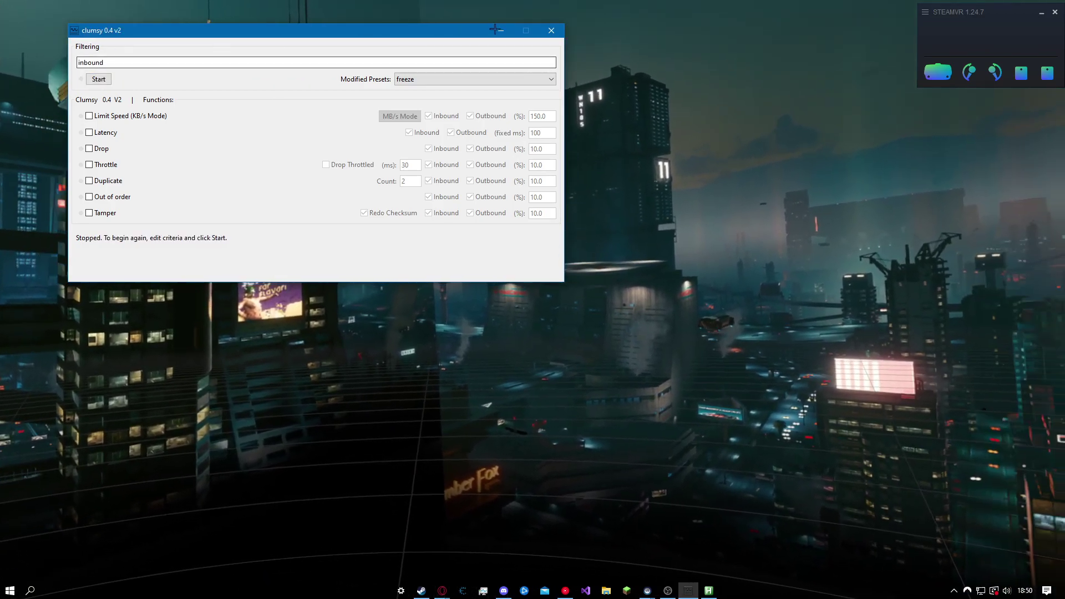